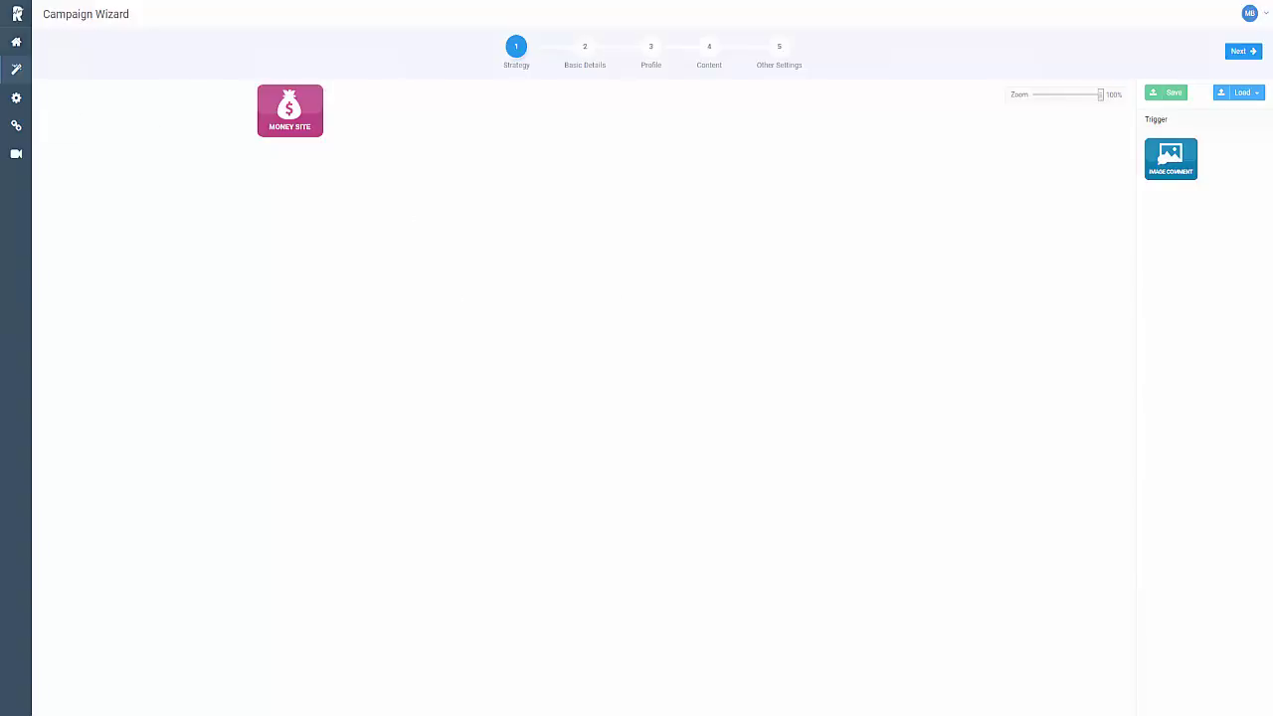
# Review the account's general settings, the proxies page and the spinner services available for integration
pyautogui.click(16, 45)
pyautogui.click(695, 44)
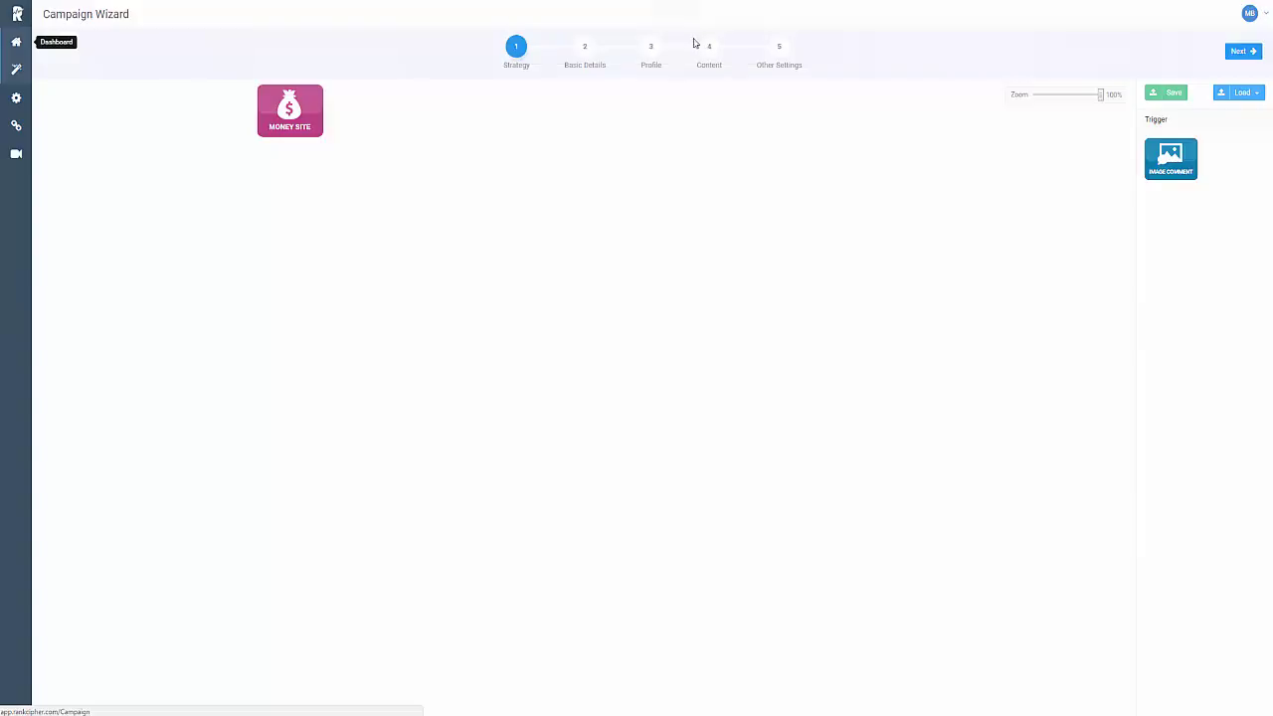
pyautogui.click(16, 98)
pyautogui.click(681, 41)
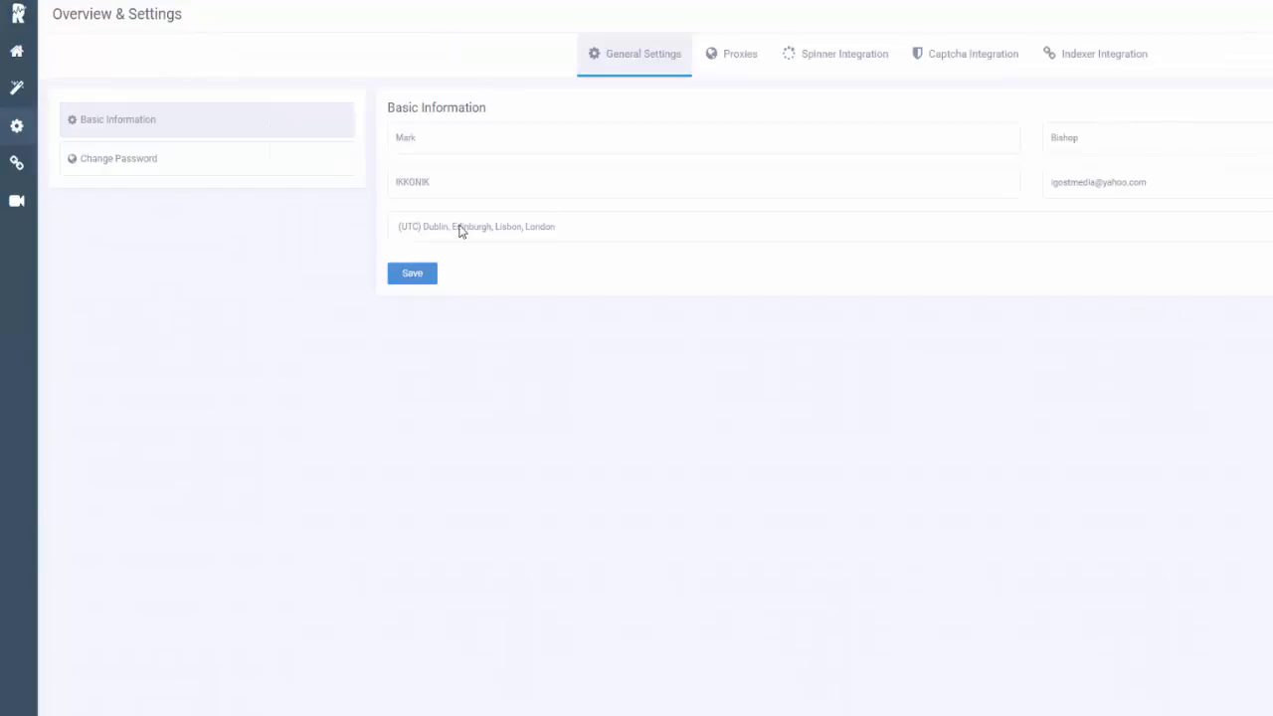
pyautogui.click(735, 55)
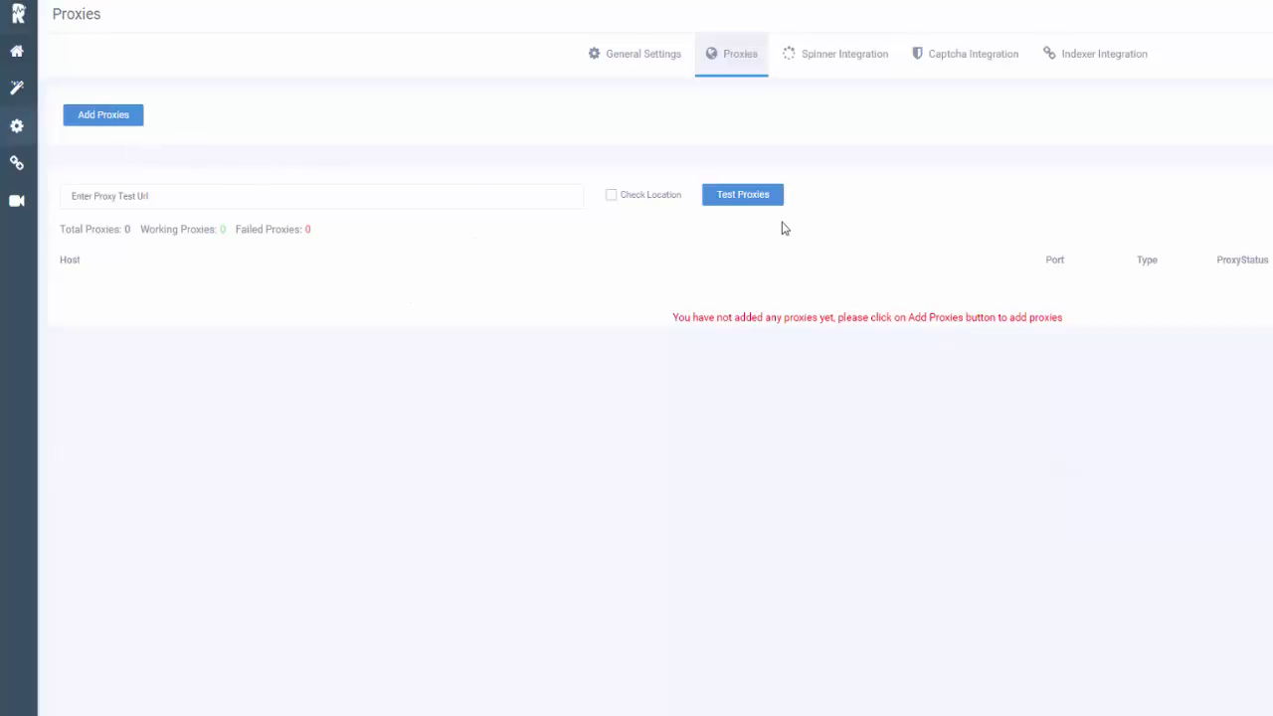
pyautogui.click(819, 56)
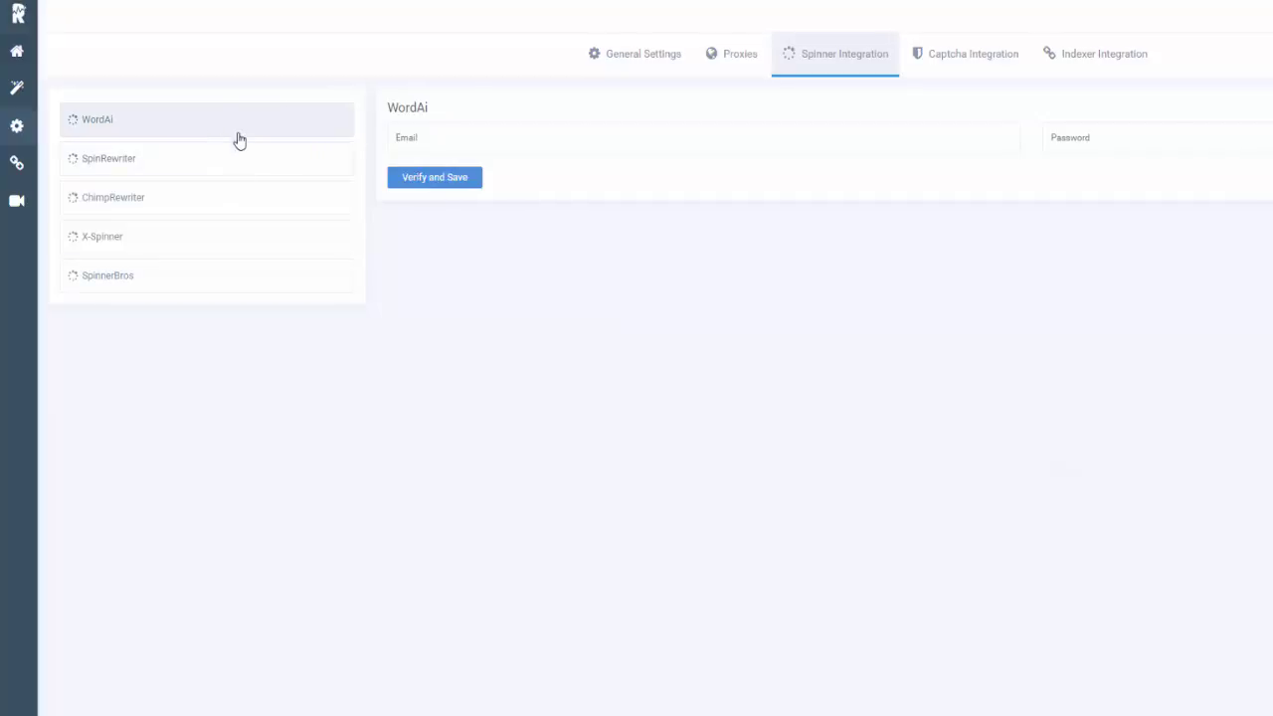
# Examine the available captcha-solving services and the link indexer integrations
pyautogui.click(940, 57)
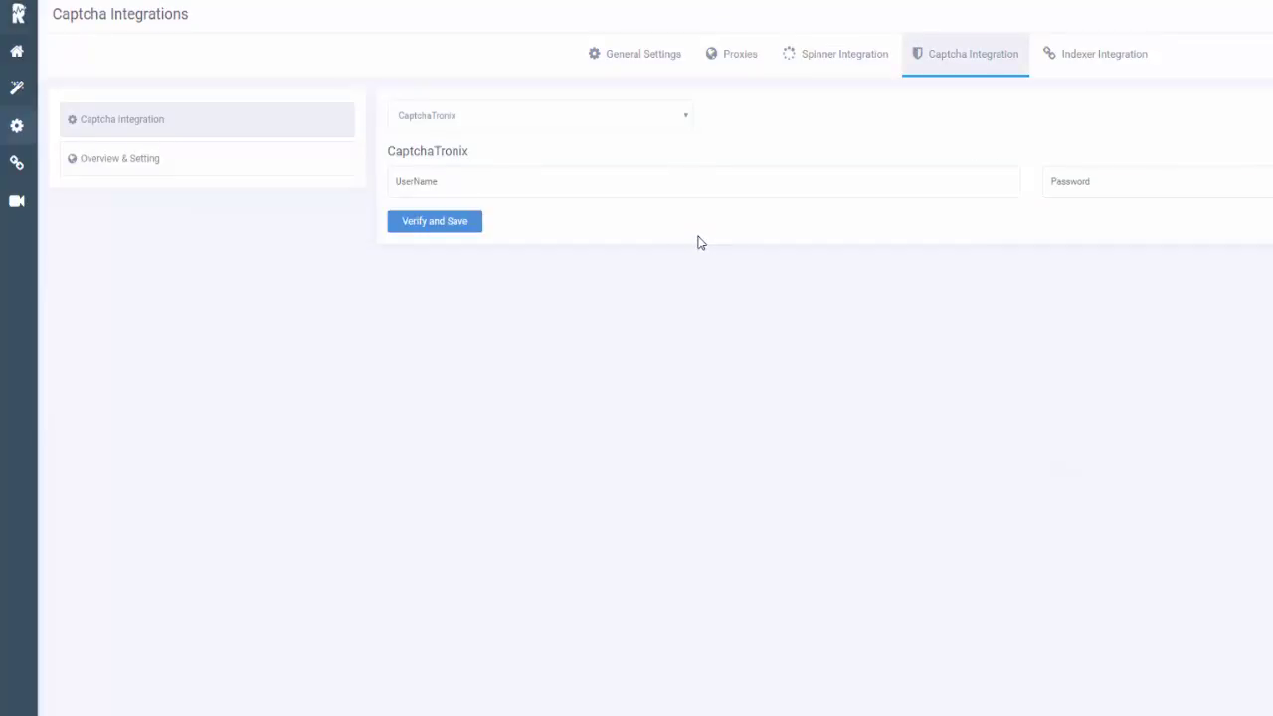
pyautogui.click(686, 119)
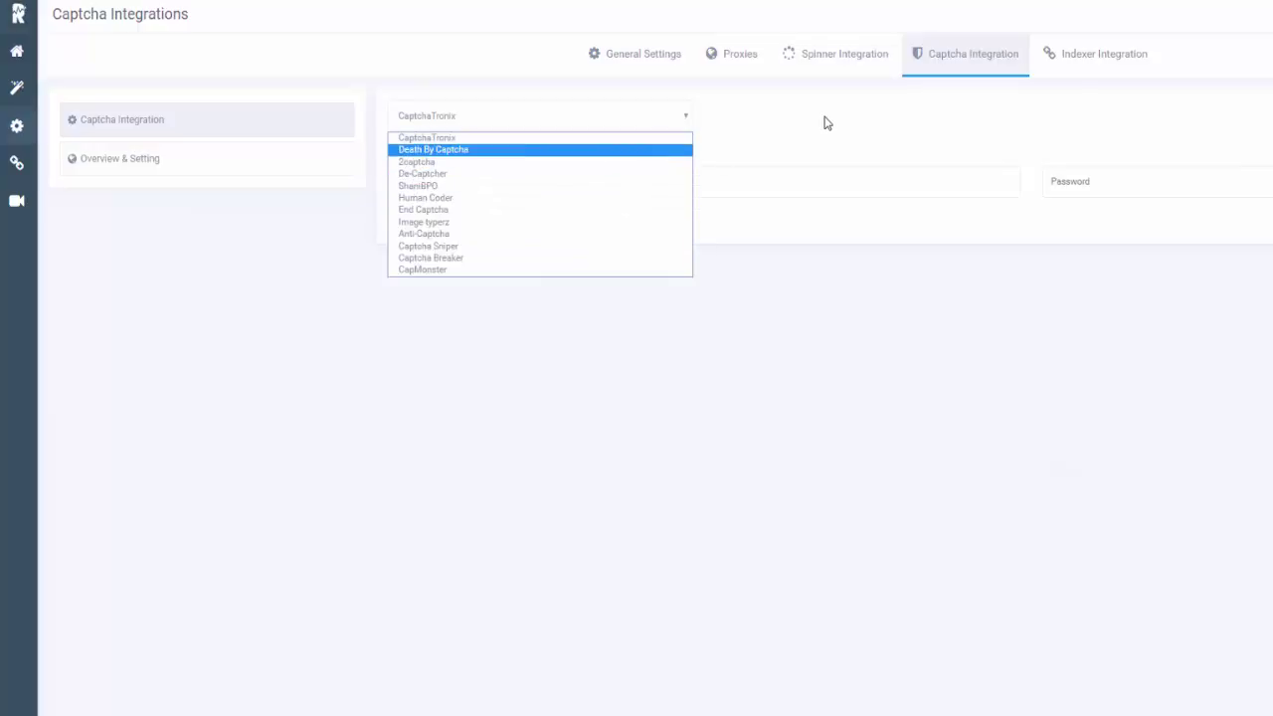
pyautogui.click(791, 124)
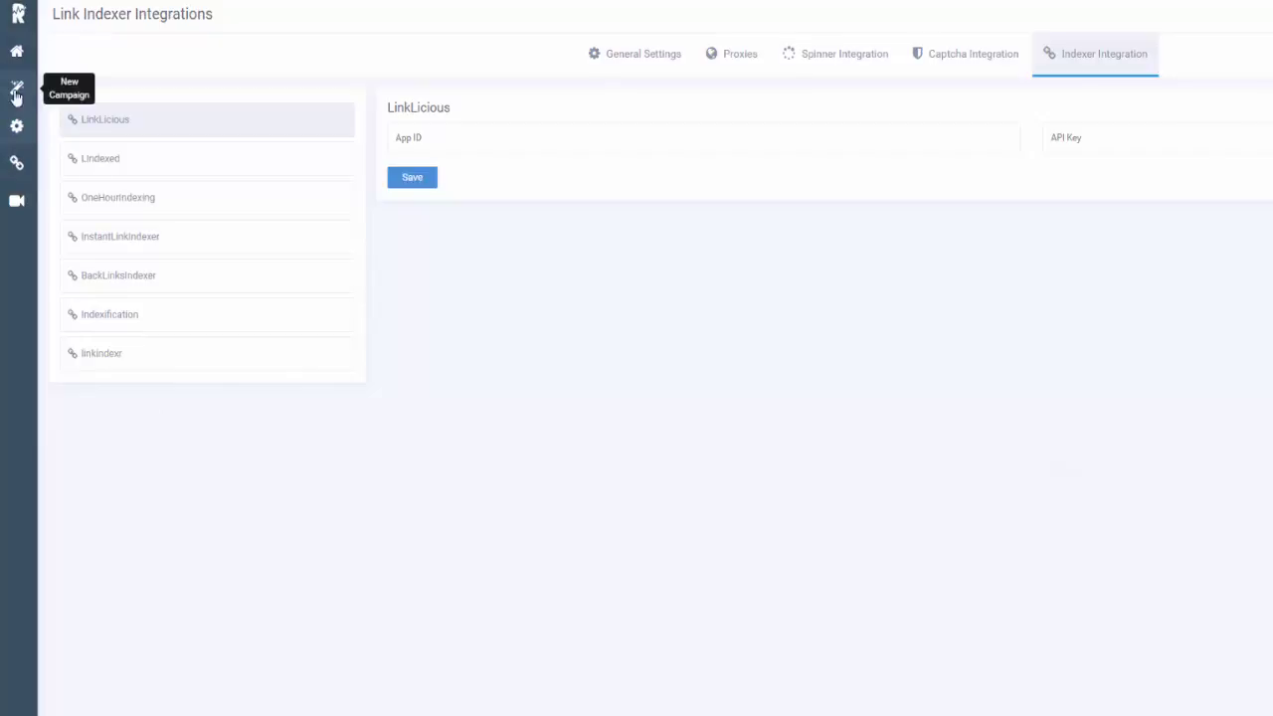
# Browse the RankCipher websites list through pages 2, 6 and 7 to examine the links and platform names
pyautogui.click(16, 162)
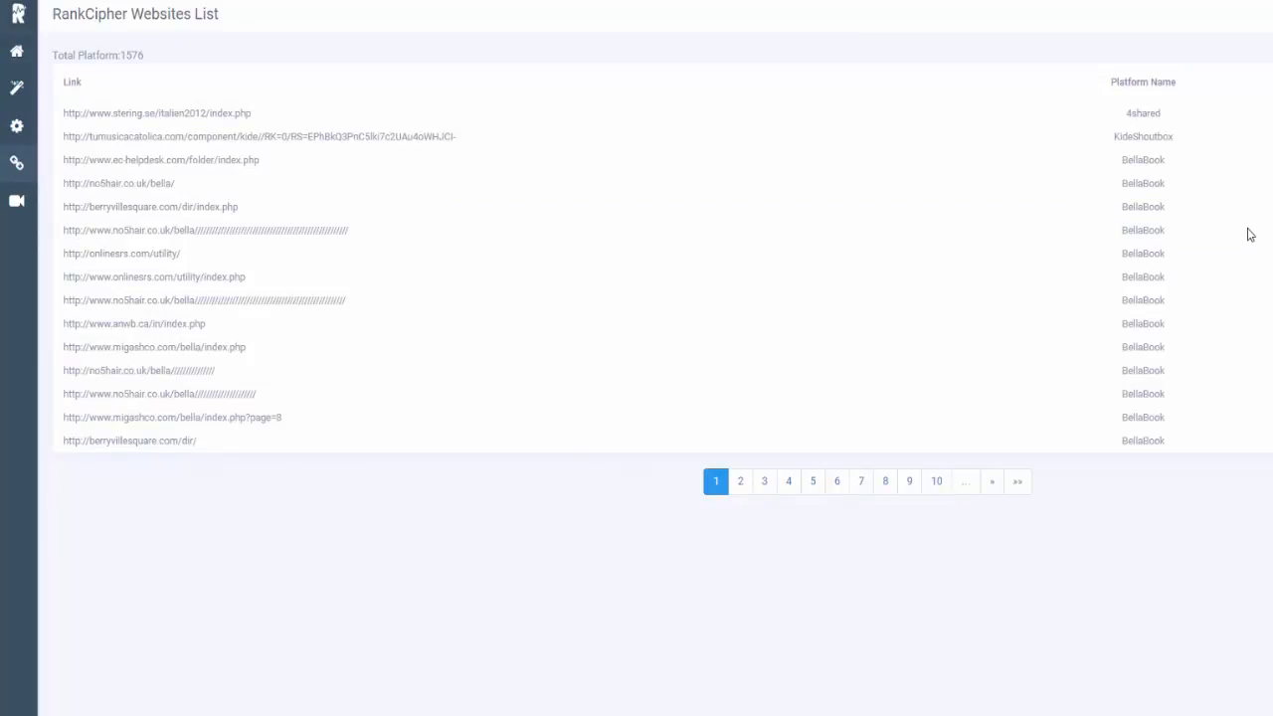
pyautogui.click(740, 481)
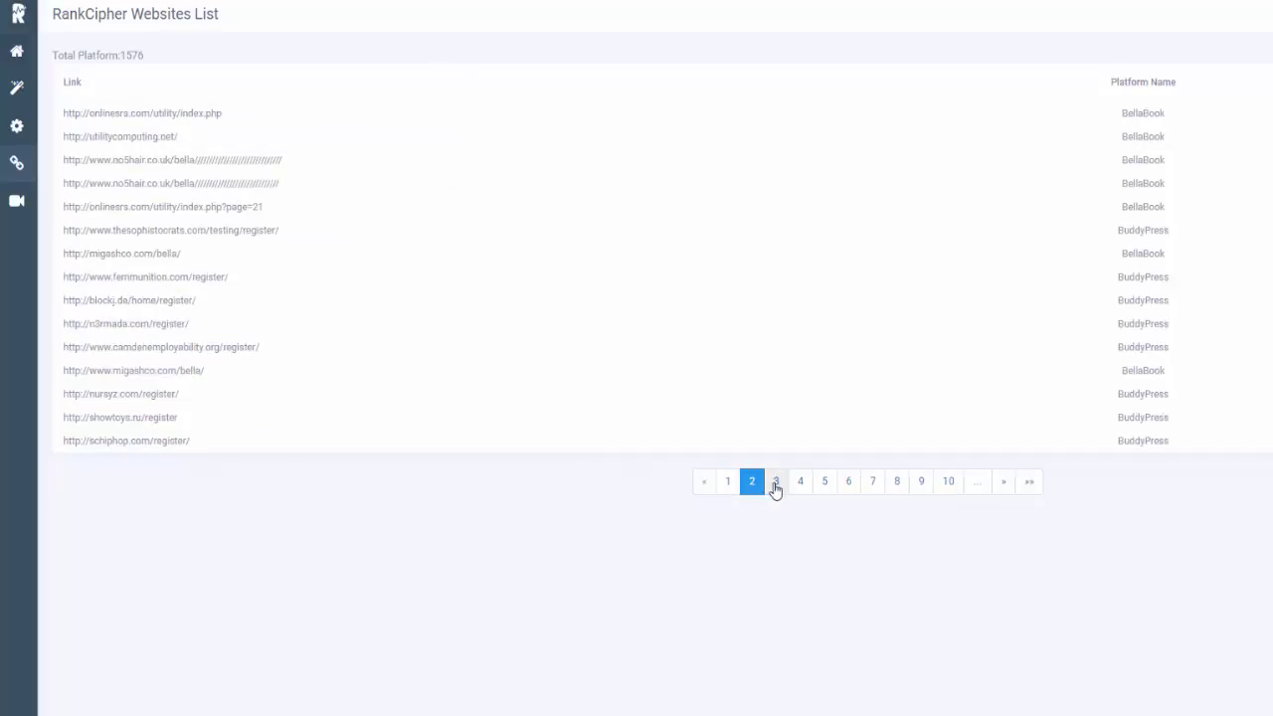
pyautogui.click(799, 485)
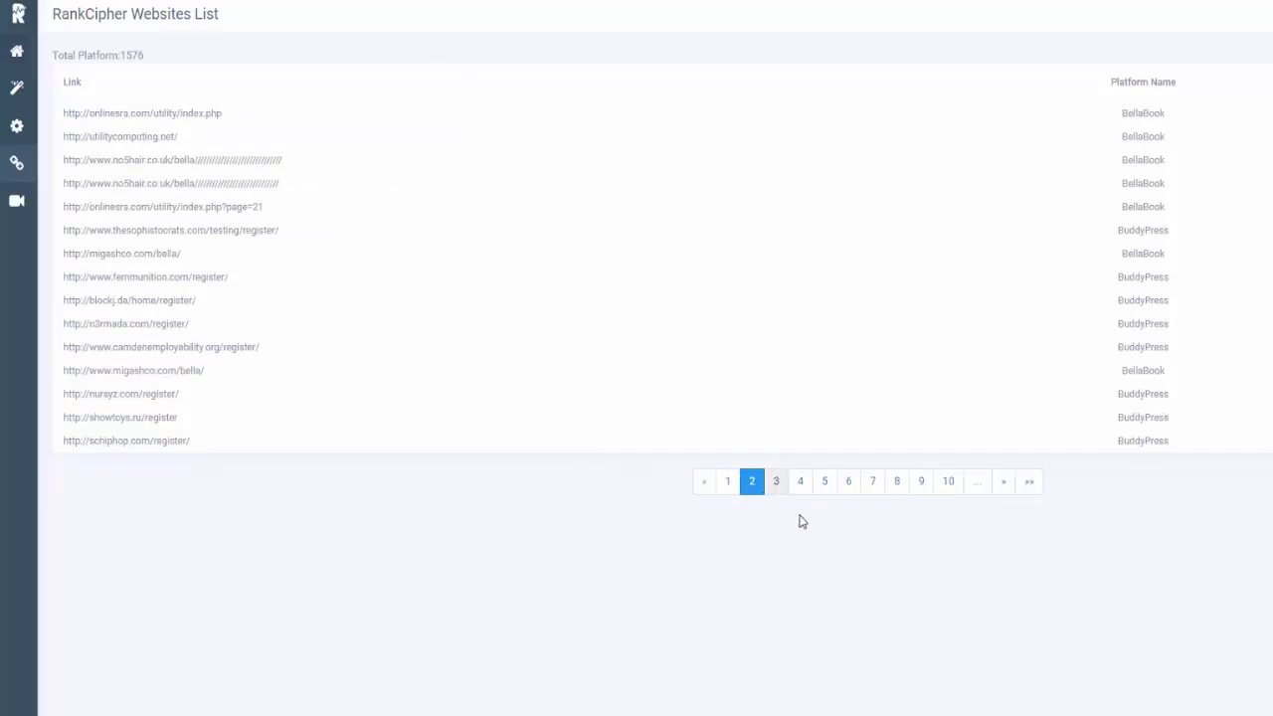
pyautogui.click(850, 486)
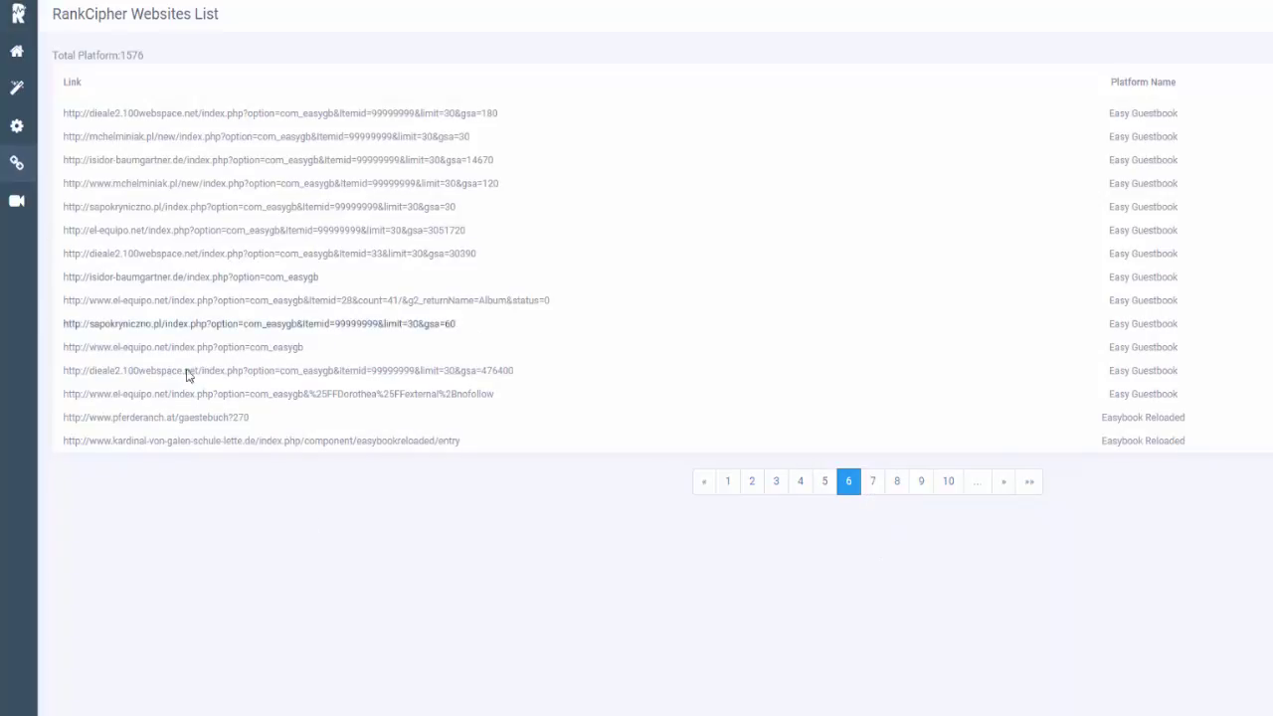
pyautogui.click(873, 483)
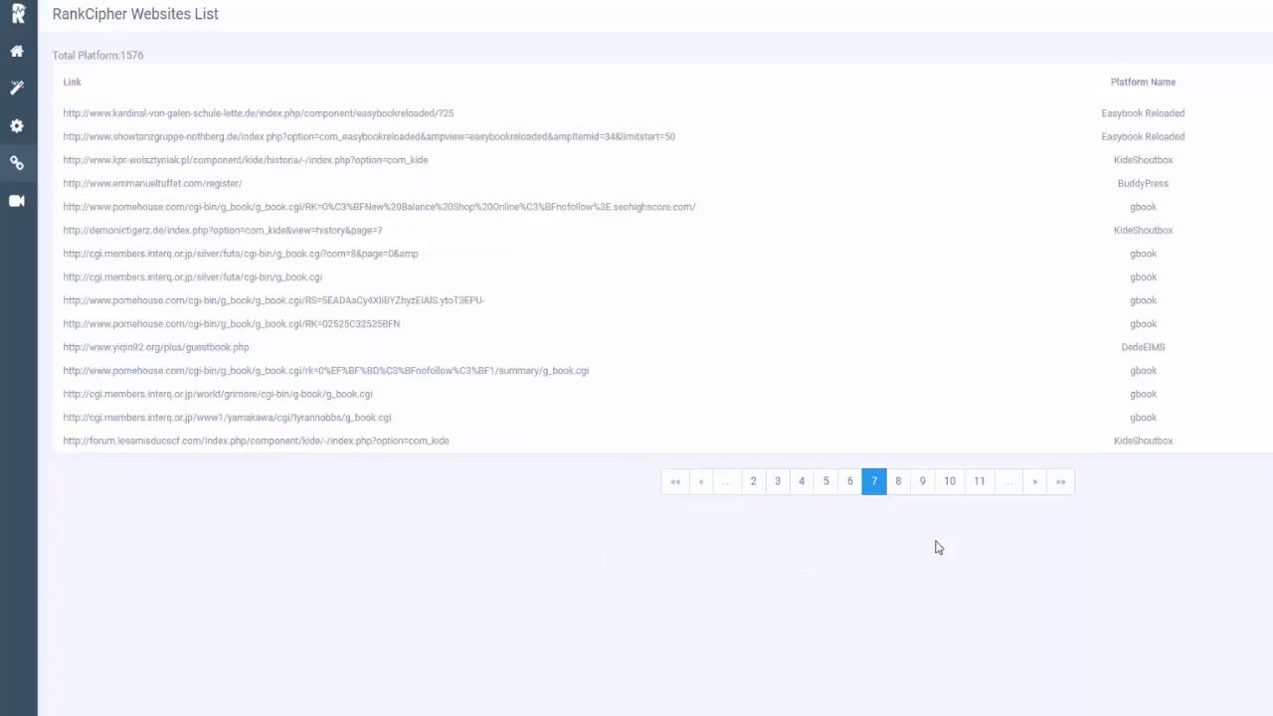
# Start a new campaign and load the saved template "Tier 3 - Strategy"
pyautogui.click(17, 87)
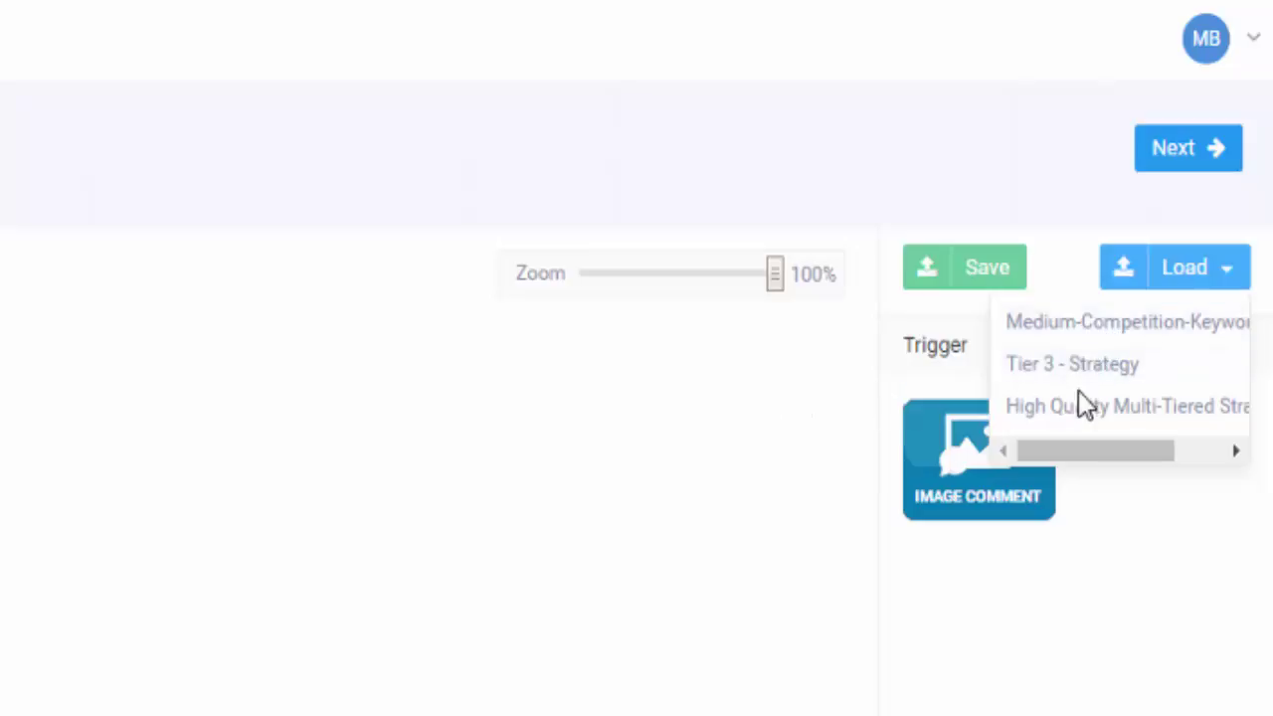
pyautogui.click(1094, 364)
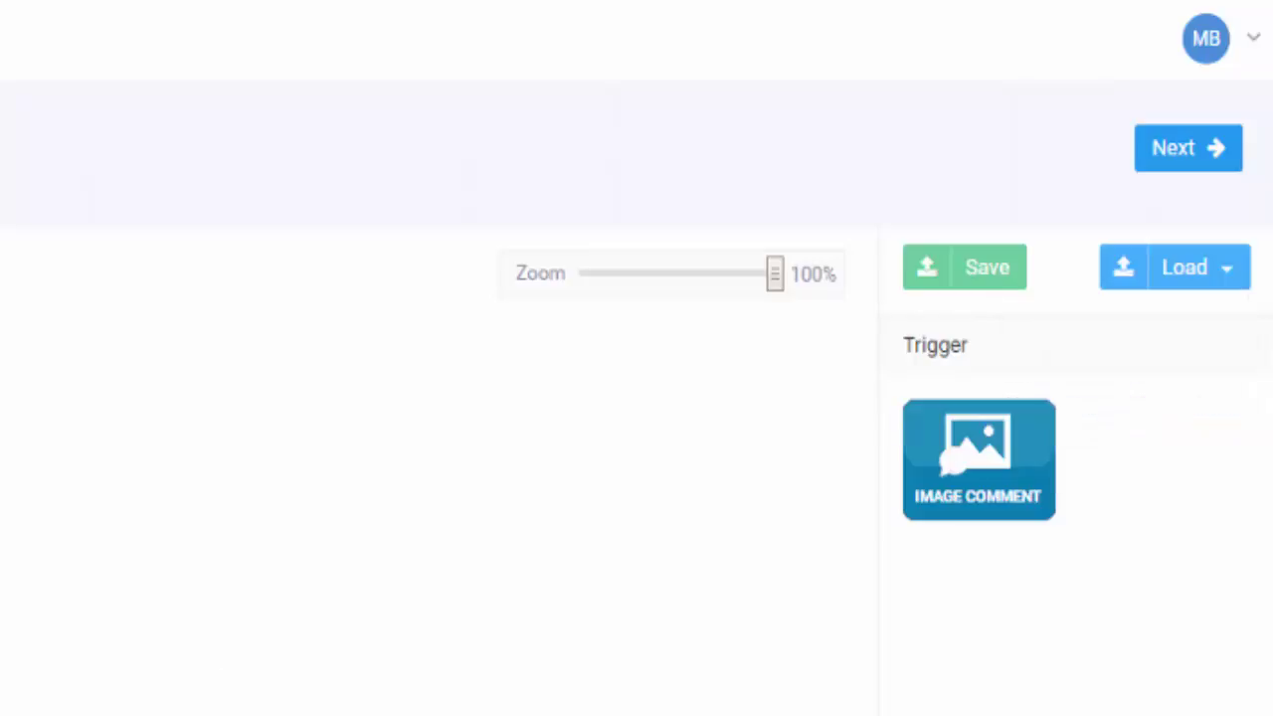
# Spread out the strategy diagram by repositioning both Web2.0 Blogs, Web Profiles 2, Web2.0 Profile 1 and Guestbooks 2, 3 and 4
pyautogui.moveTo(431, 276); pyautogui.dragTo(541, 285)
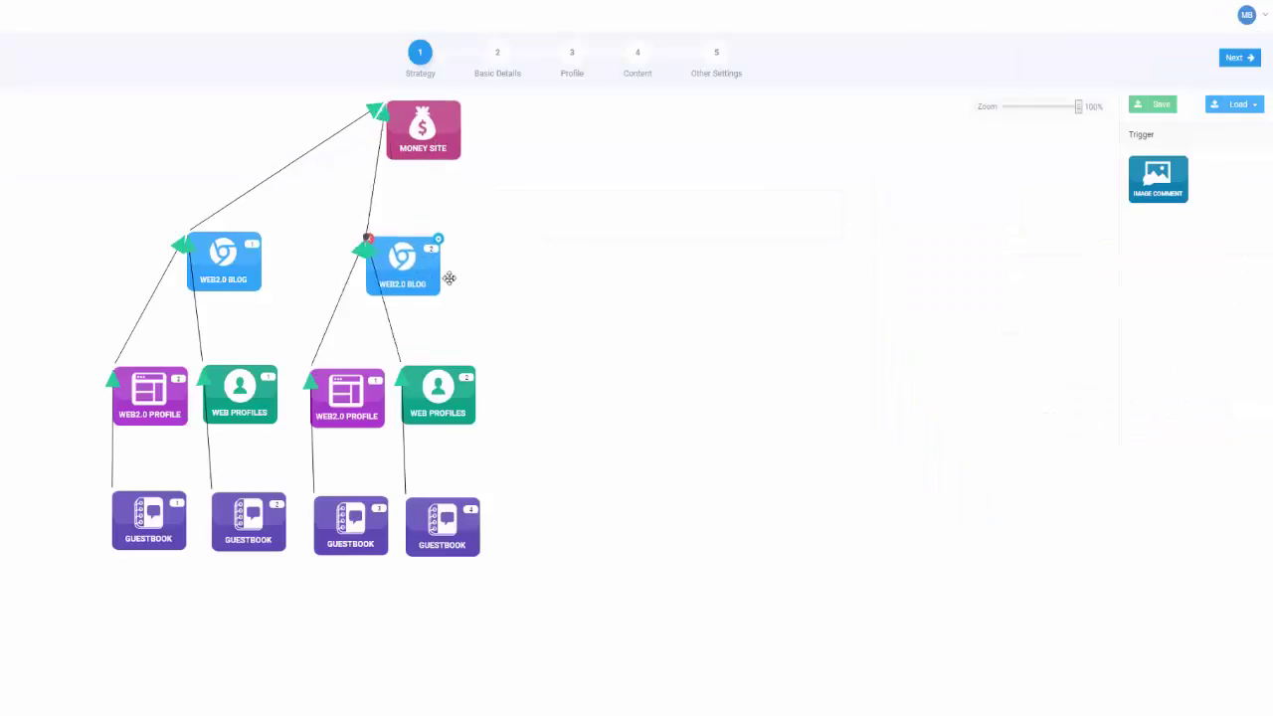
pyautogui.moveTo(230, 273); pyautogui.dragTo(314, 269)
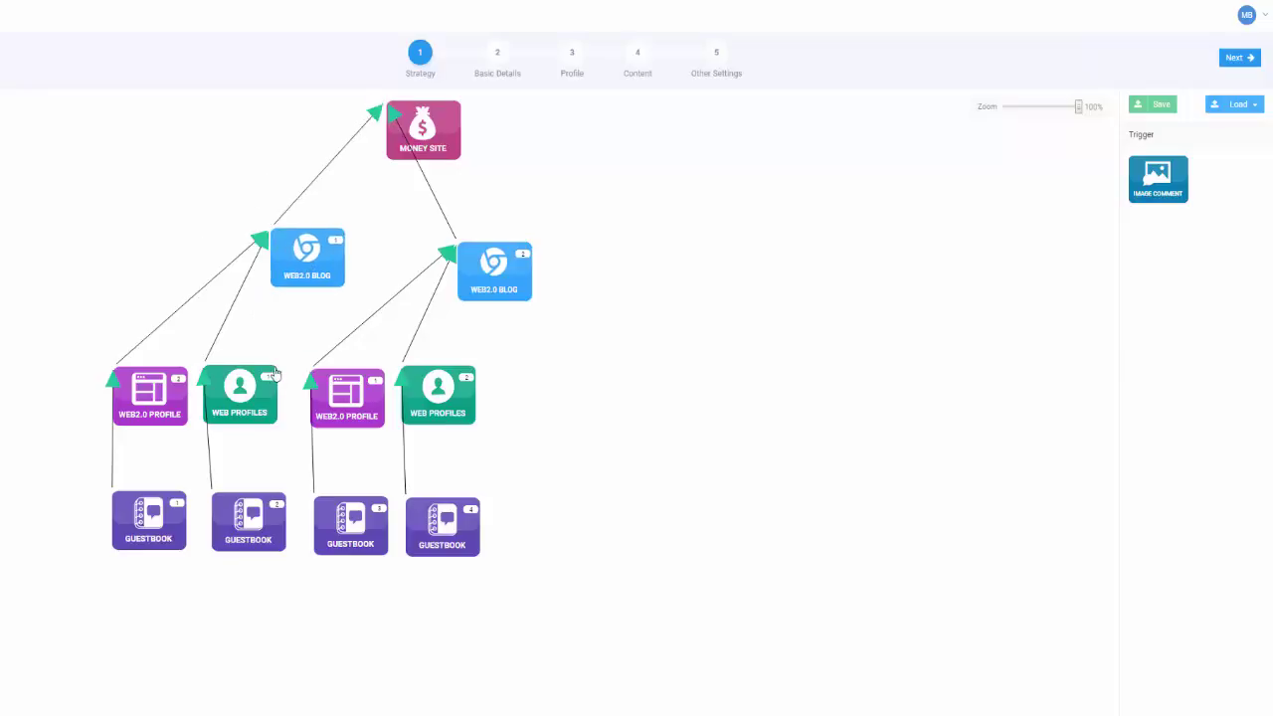
pyautogui.moveTo(462, 391); pyautogui.dragTo(575, 394)
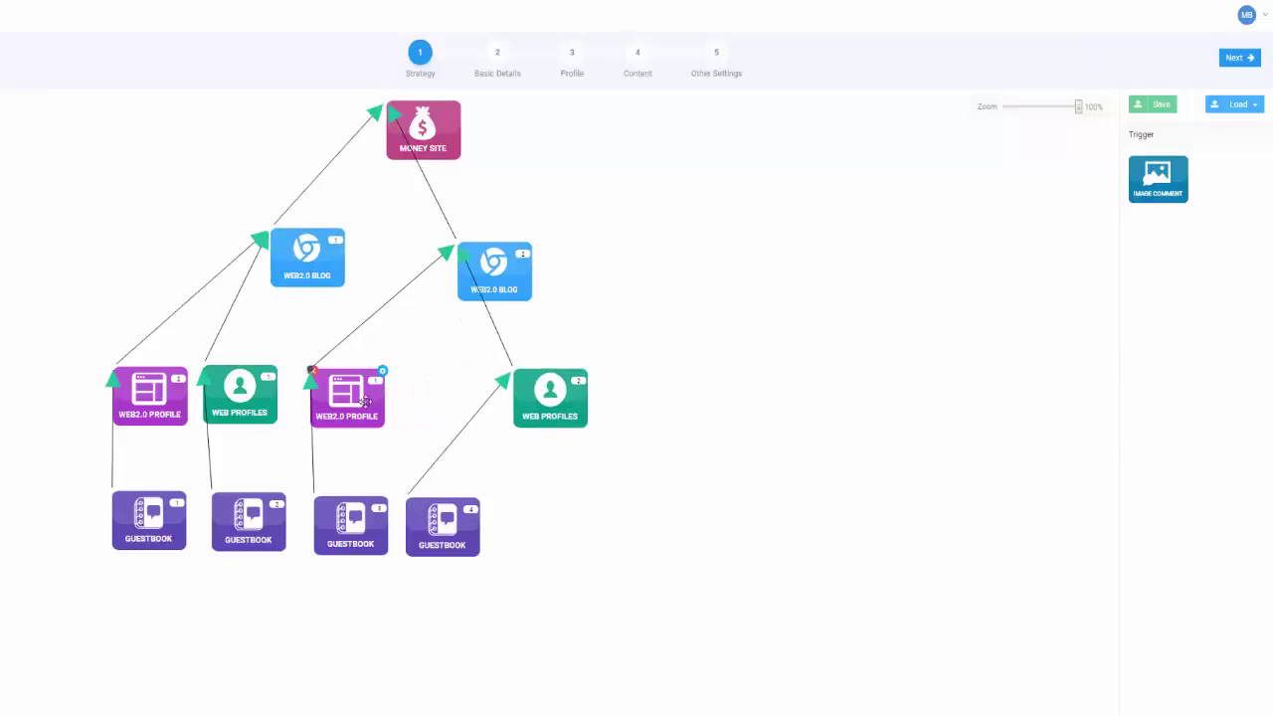
pyautogui.moveTo(364, 405); pyautogui.dragTo(407, 406)
pyautogui.moveTo(443, 522); pyautogui.dragTo(506, 516)
pyautogui.moveTo(384, 507); pyautogui.dragTo(420, 505)
pyautogui.moveTo(248, 519); pyautogui.dragTo(255, 533)
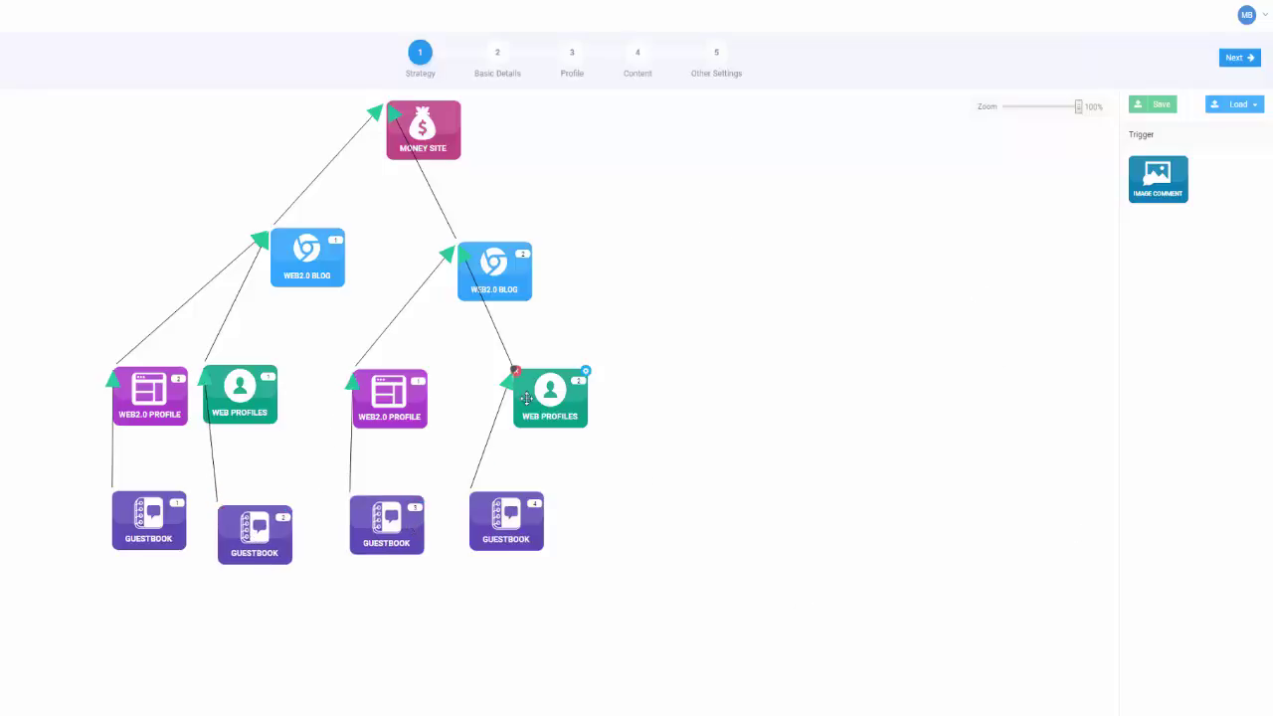
# Open the settings of Web2.0 Blog 2 and look through the platforms selected for the strategy's nodes
pyautogui.click(530, 247)
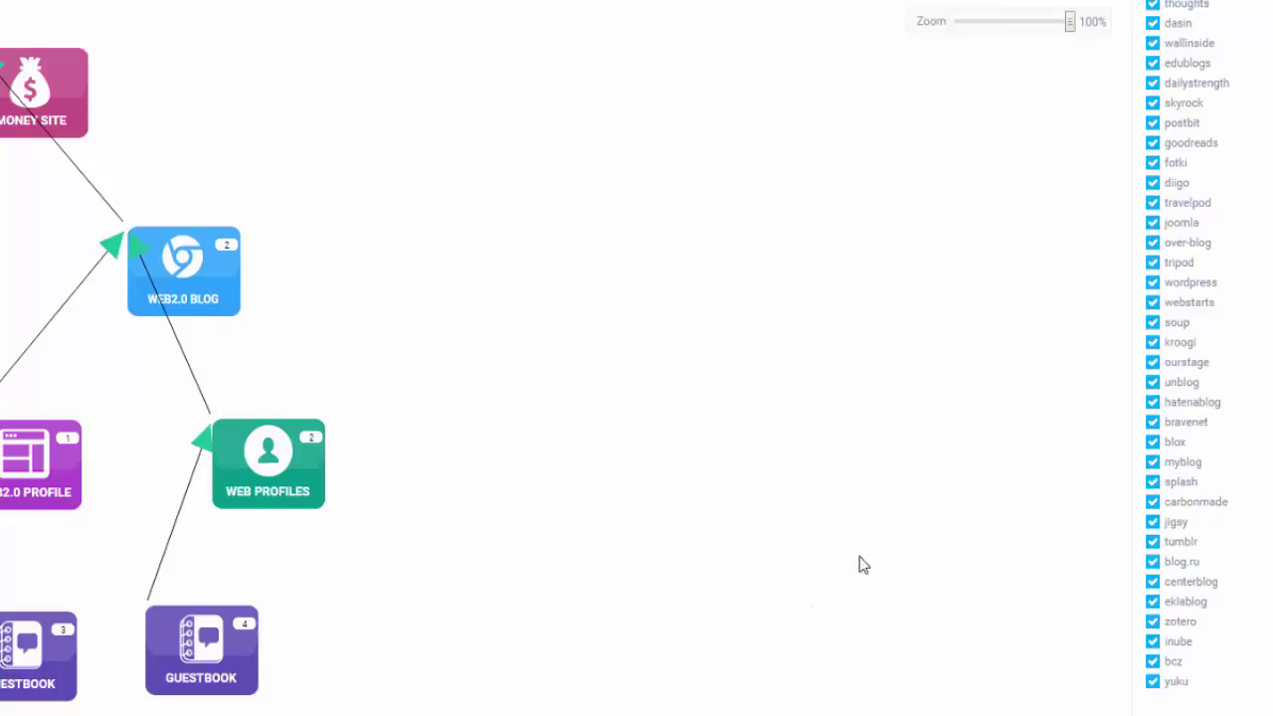
pyautogui.moveTo(174, 259)
pyautogui.scroll(10, 1193, 358)
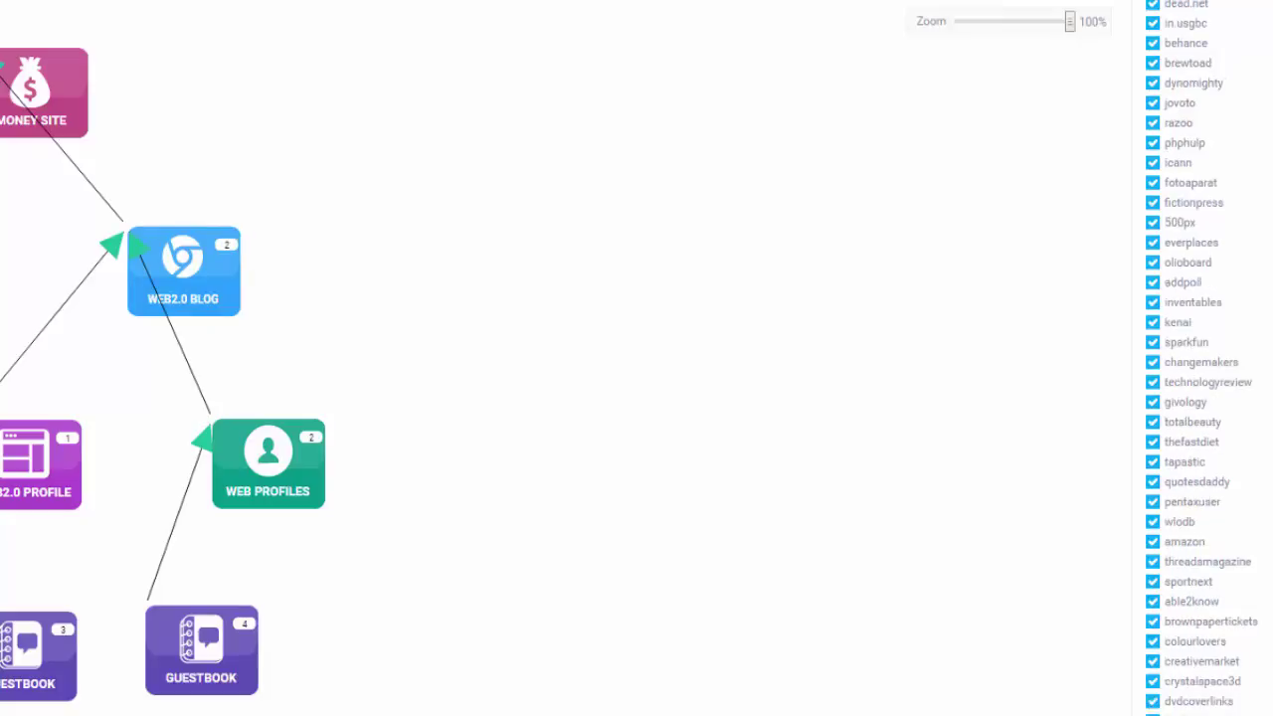
pyautogui.scroll(-15, 1203, 358)
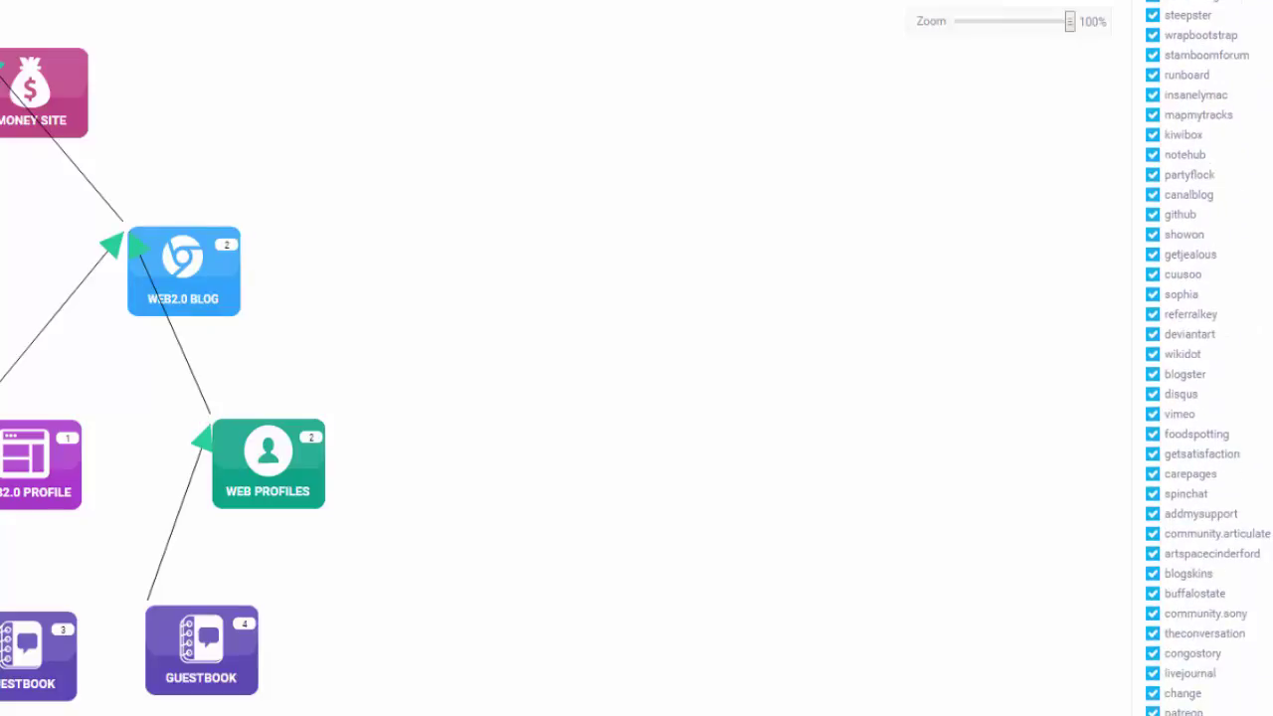
pyautogui.scroll(15, 1203, 358)
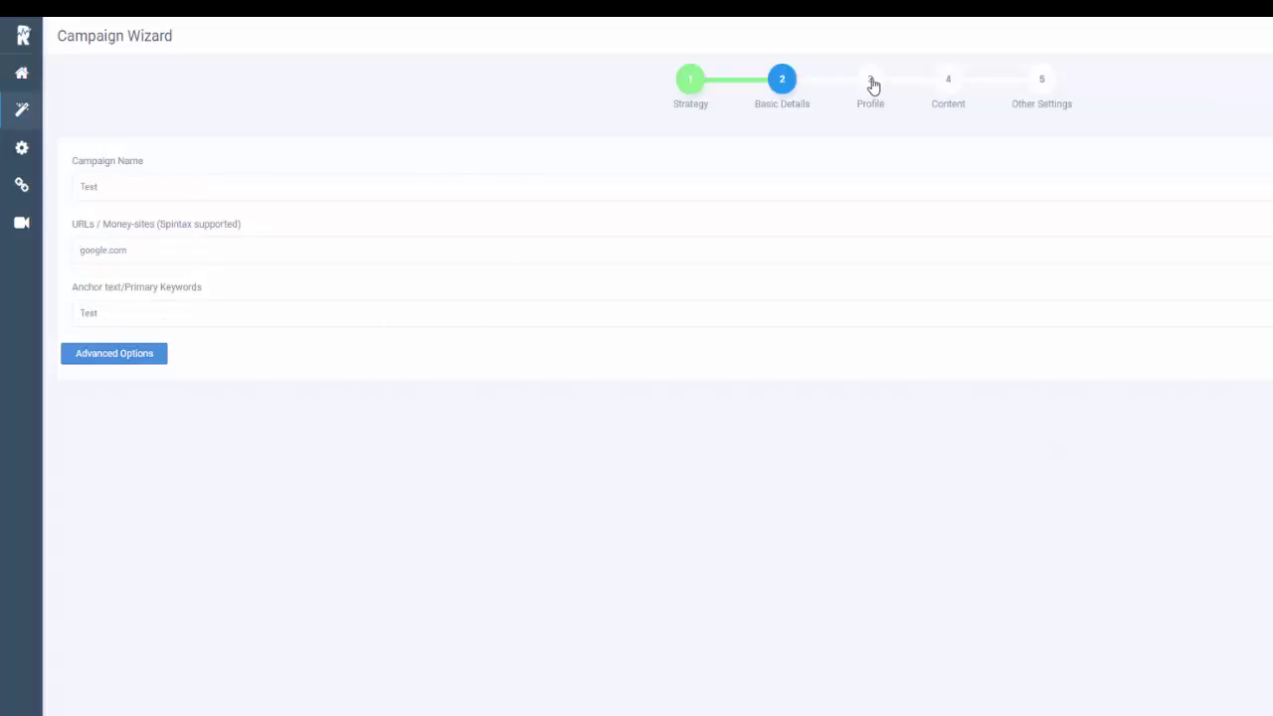
# Continue to the campaign's profile stage and examine the content entry for the Tier 1 blogs and Tier 2 profiles
pyautogui.click(870, 84)
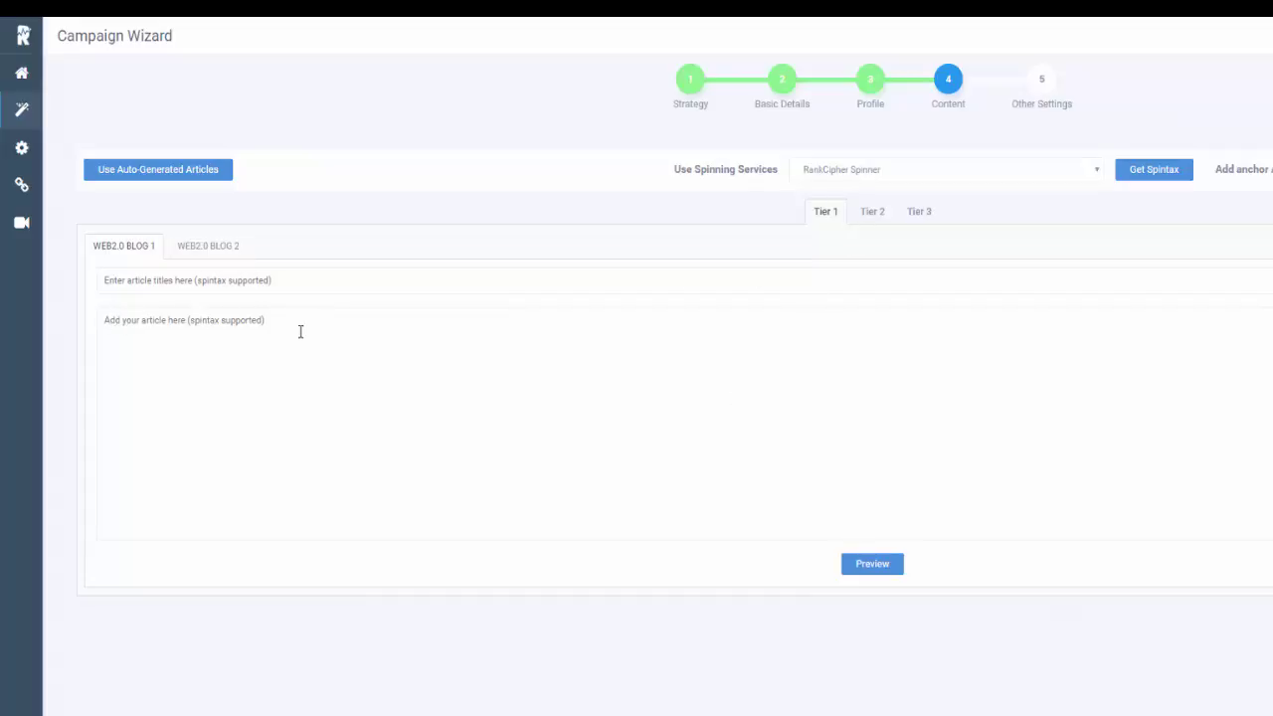
pyautogui.click(218, 248)
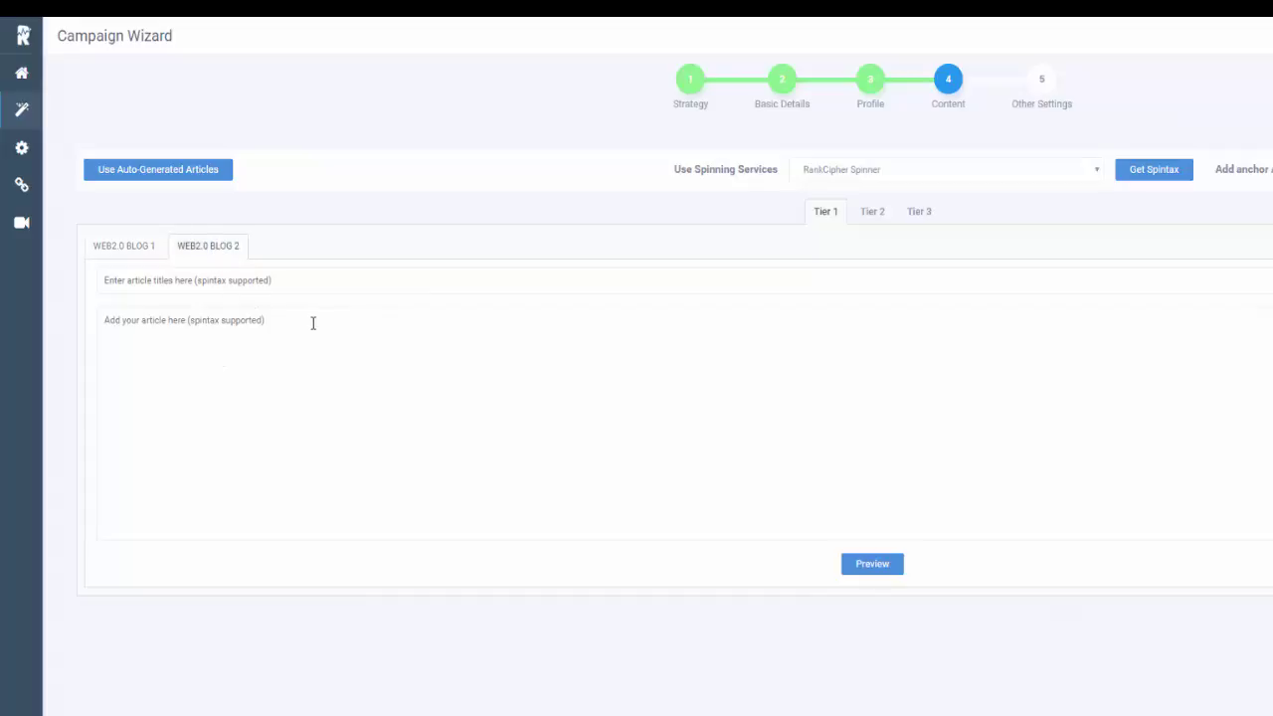
pyautogui.click(870, 215)
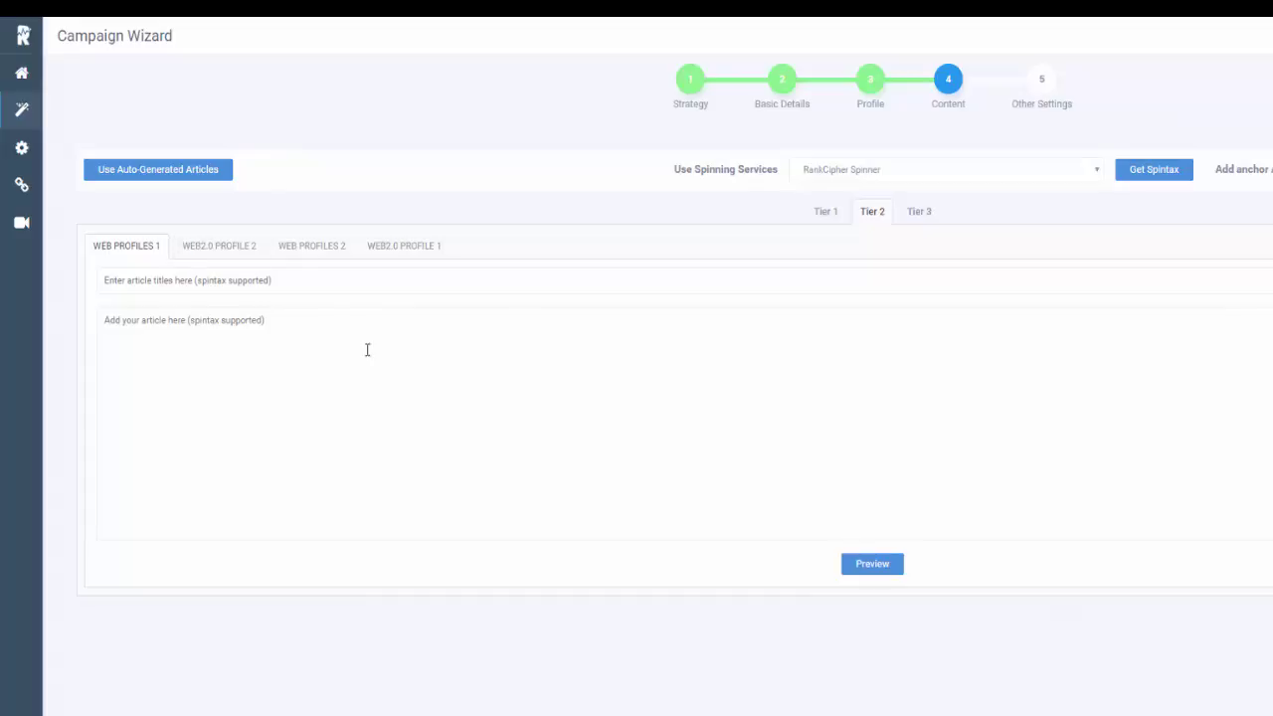
pyautogui.click(222, 250)
pyautogui.click(336, 255)
pyautogui.click(426, 253)
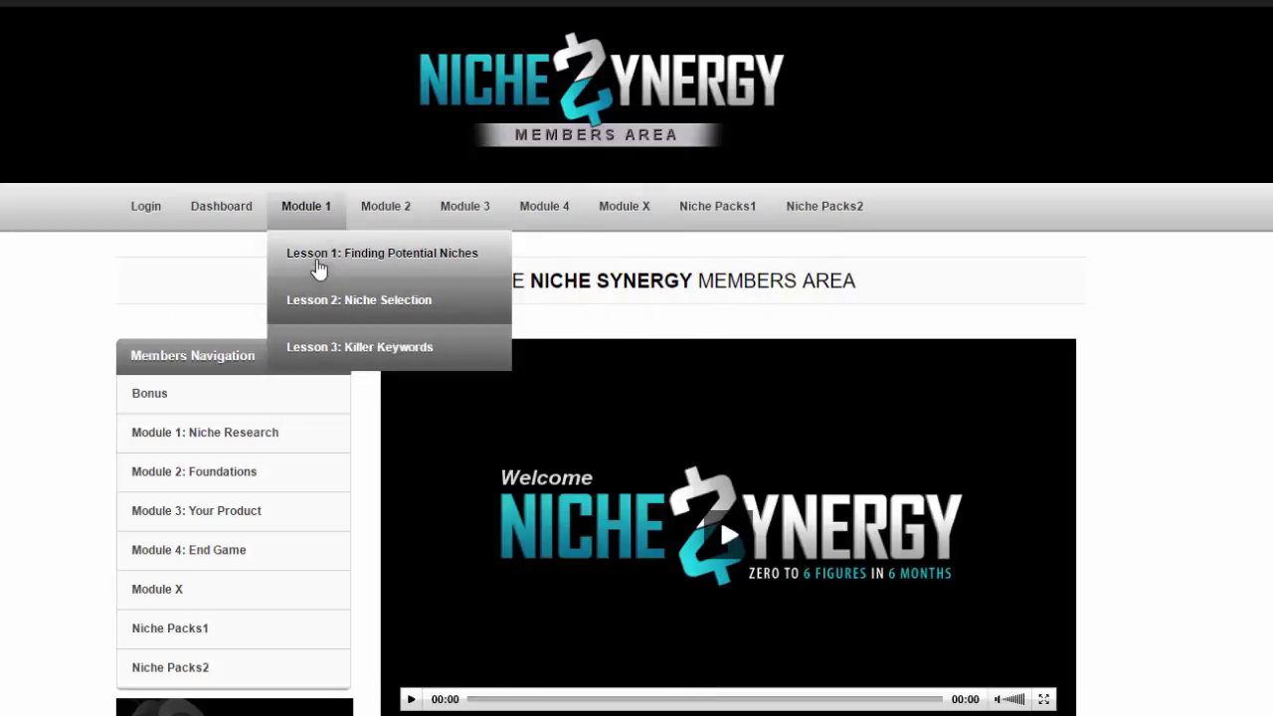
# Look over the lessons in the Niche Synergy members area's modules and its welcome page
pyautogui.moveTo(386, 211)
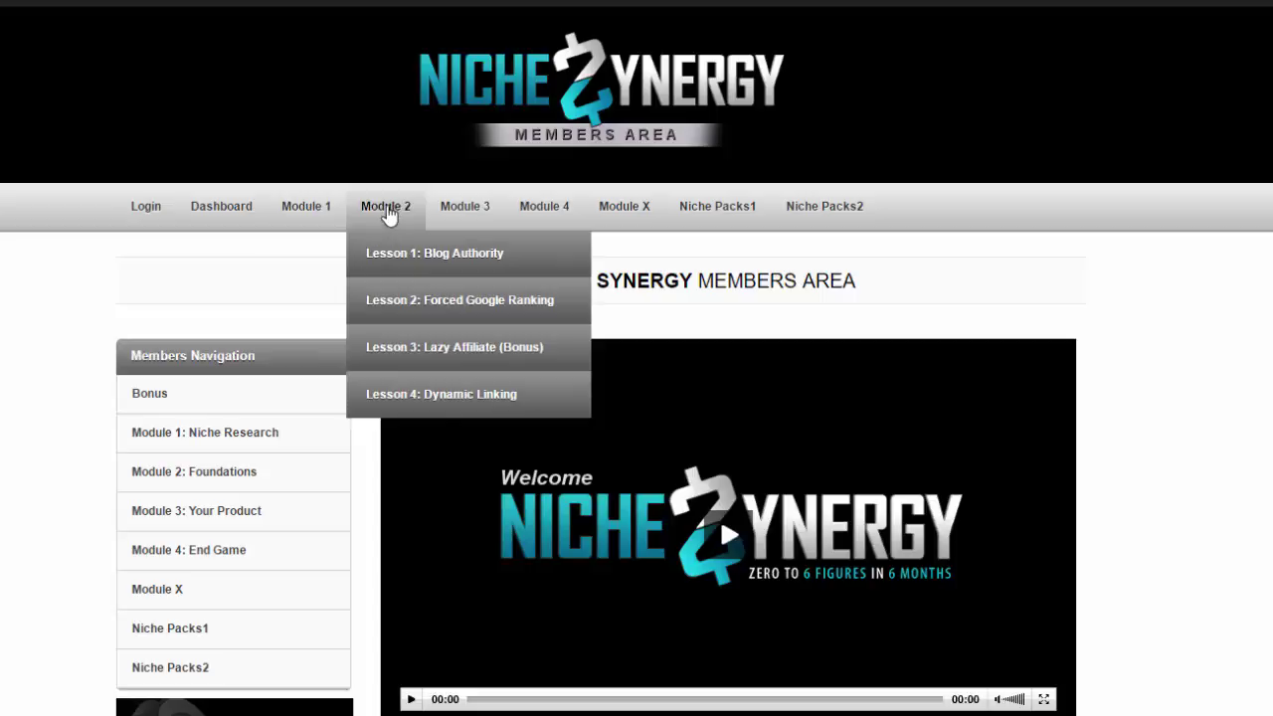
pyautogui.moveTo(460, 214)
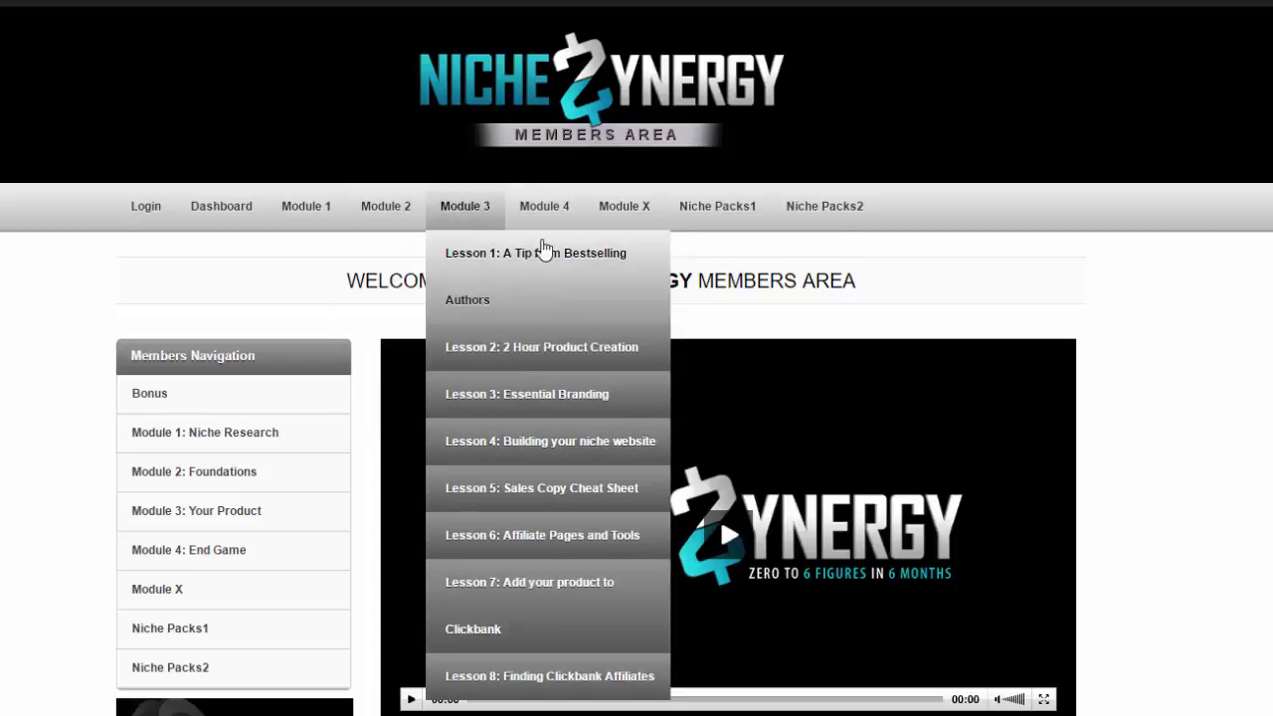
pyautogui.moveTo(548, 214)
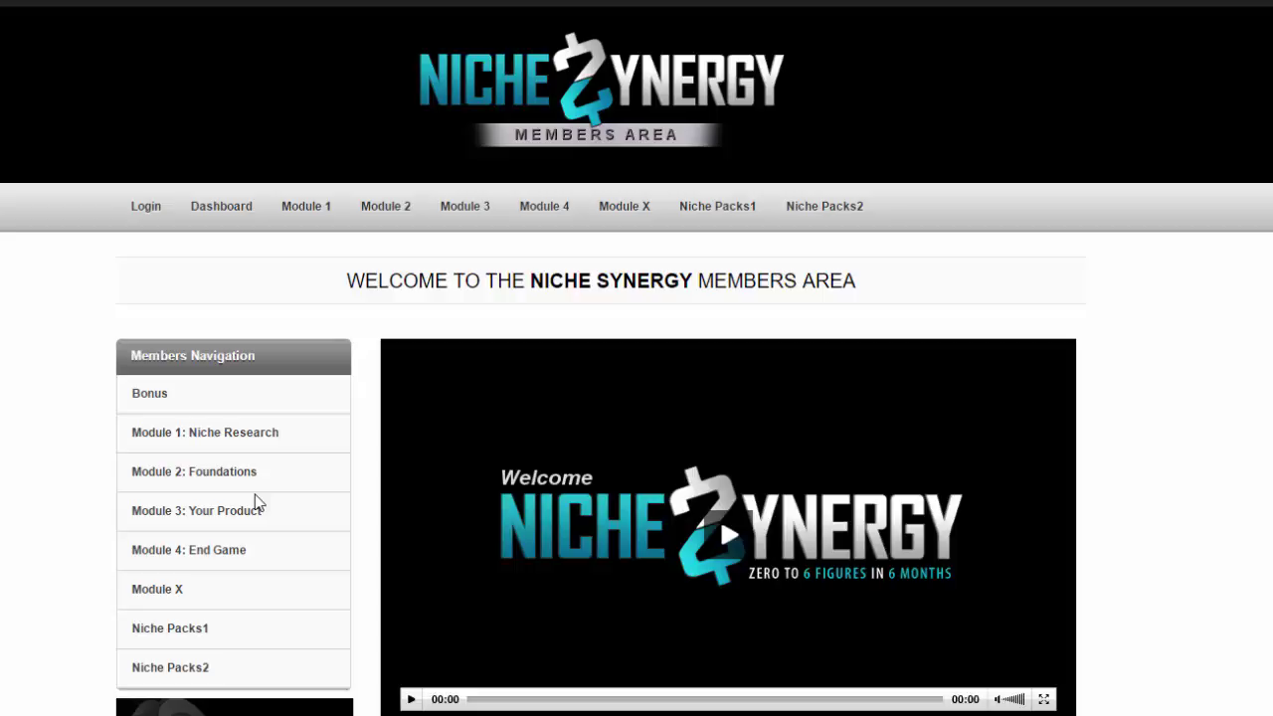
pyautogui.scroll(-2, 1133, 364)
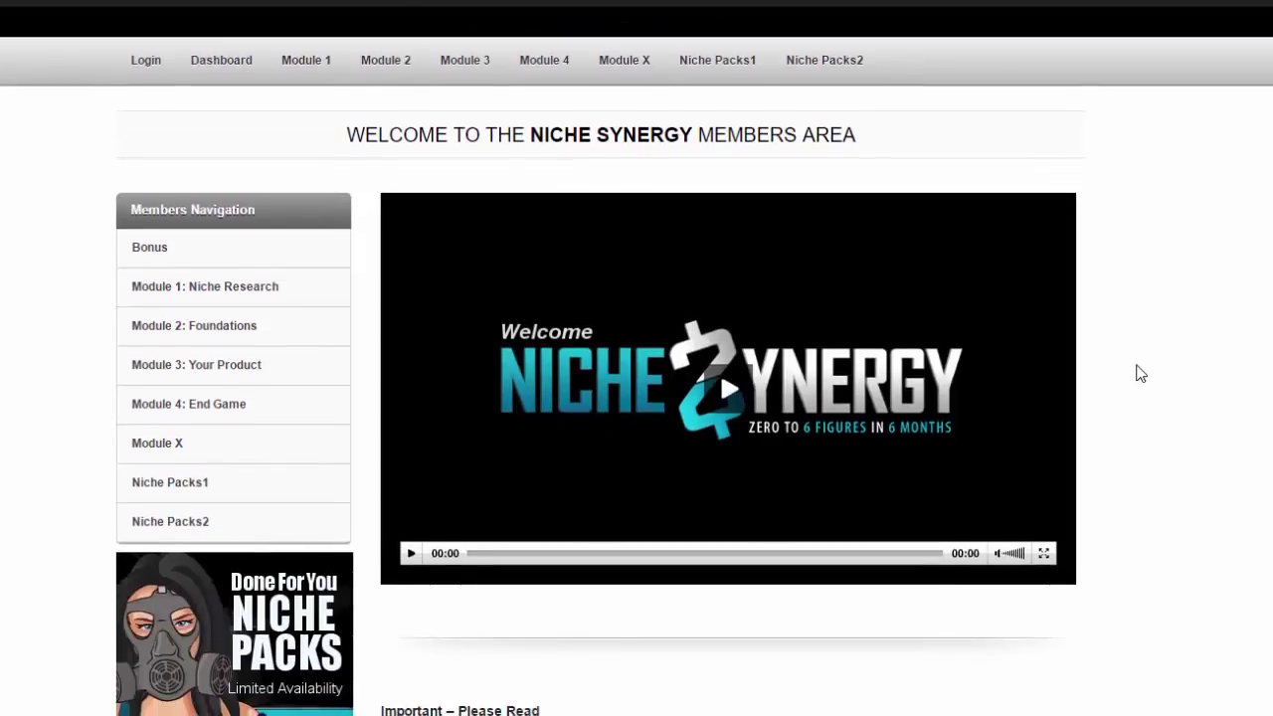
pyautogui.scroll(2, 1140, 375)
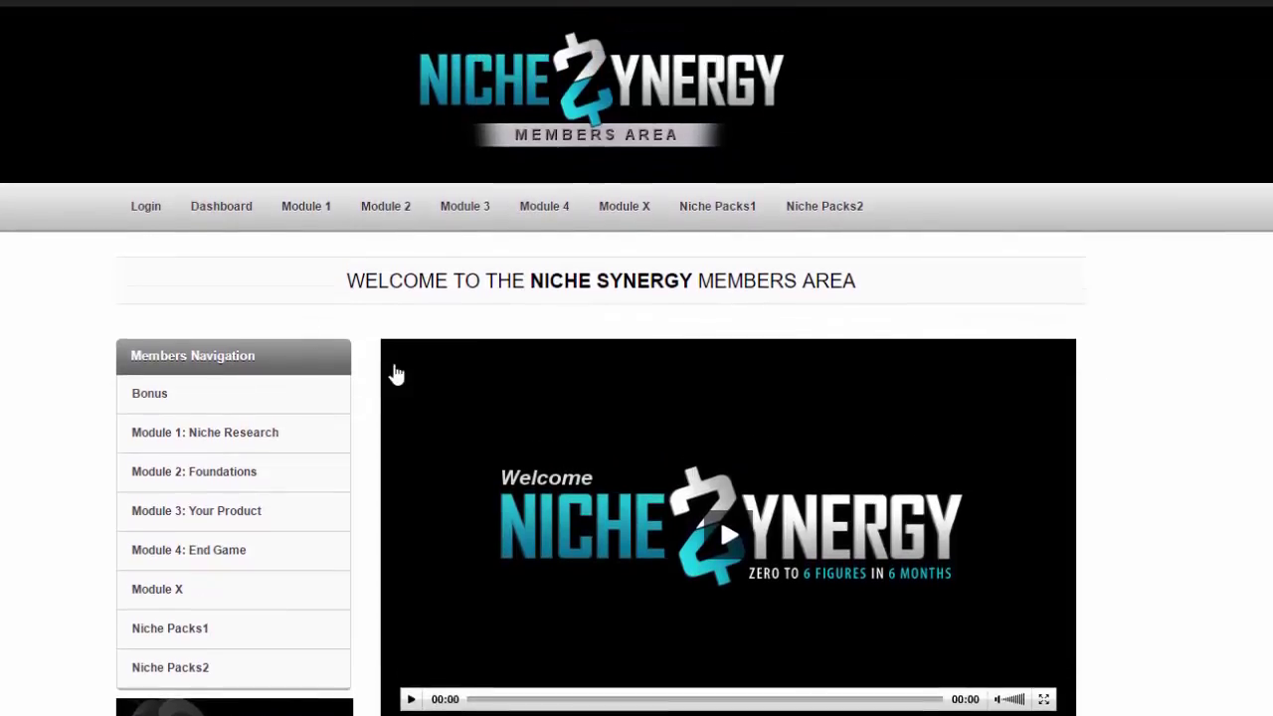